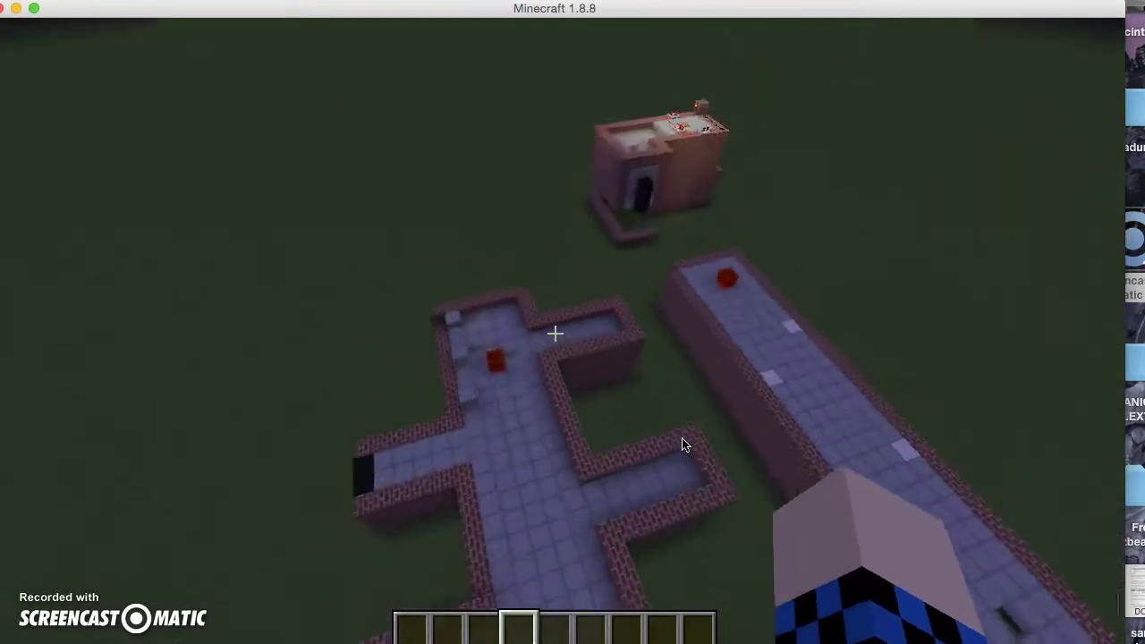
# Set daytime with /time set 1000, then fly past the black cube to the brick buildings' entrance.
pyautogui.press('t')
pyautogui.write('/time set 1000')
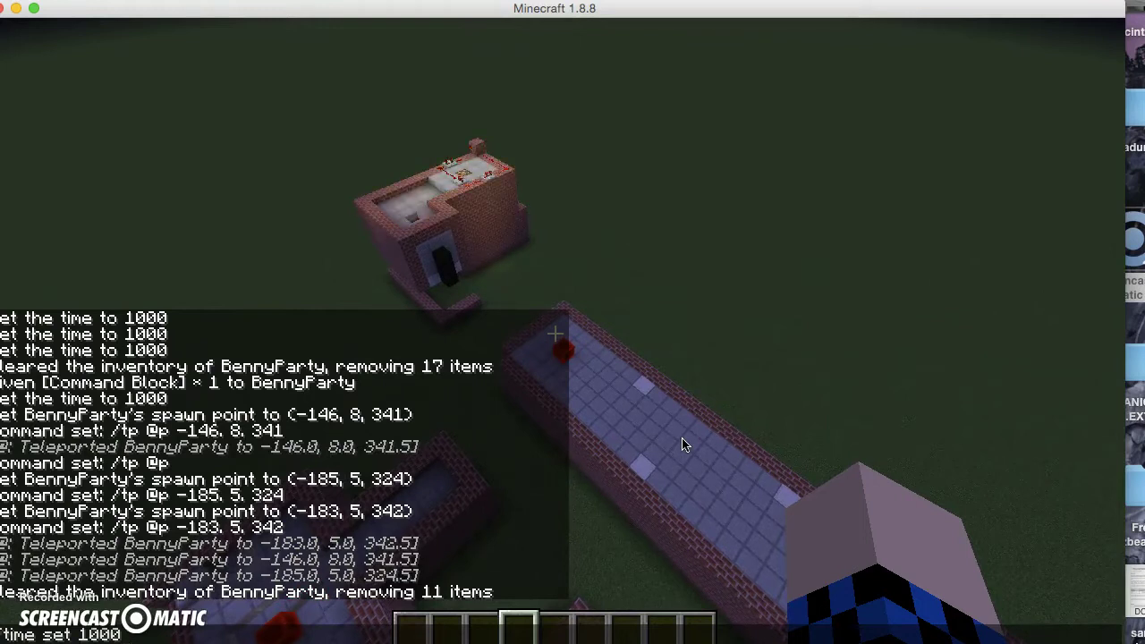
pyautogui.press('Return')
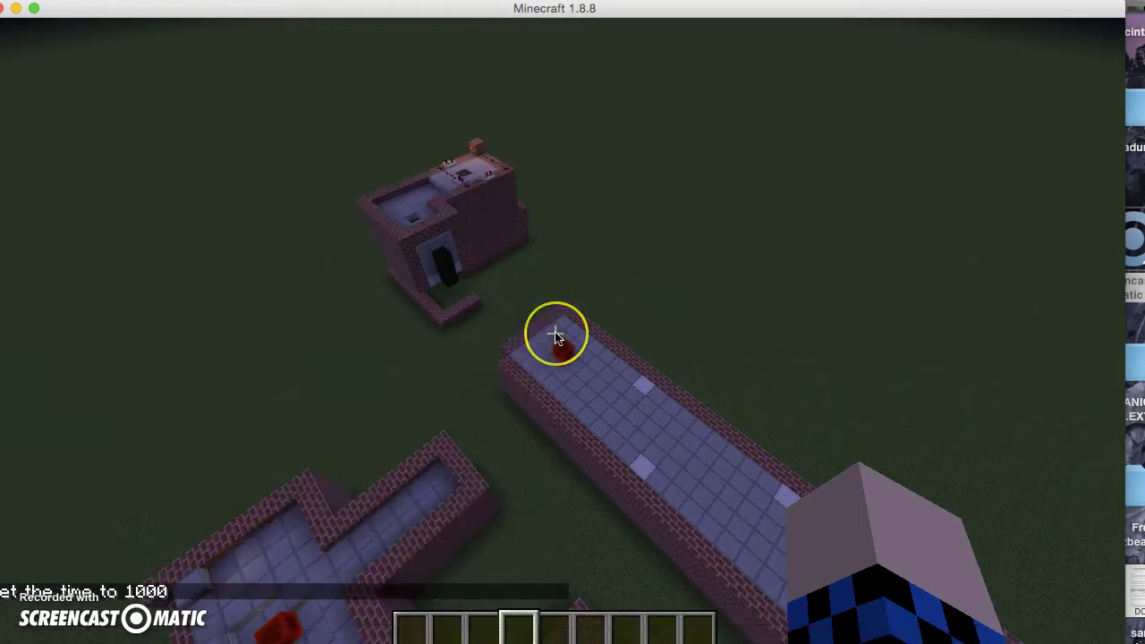
pyautogui.press('w')
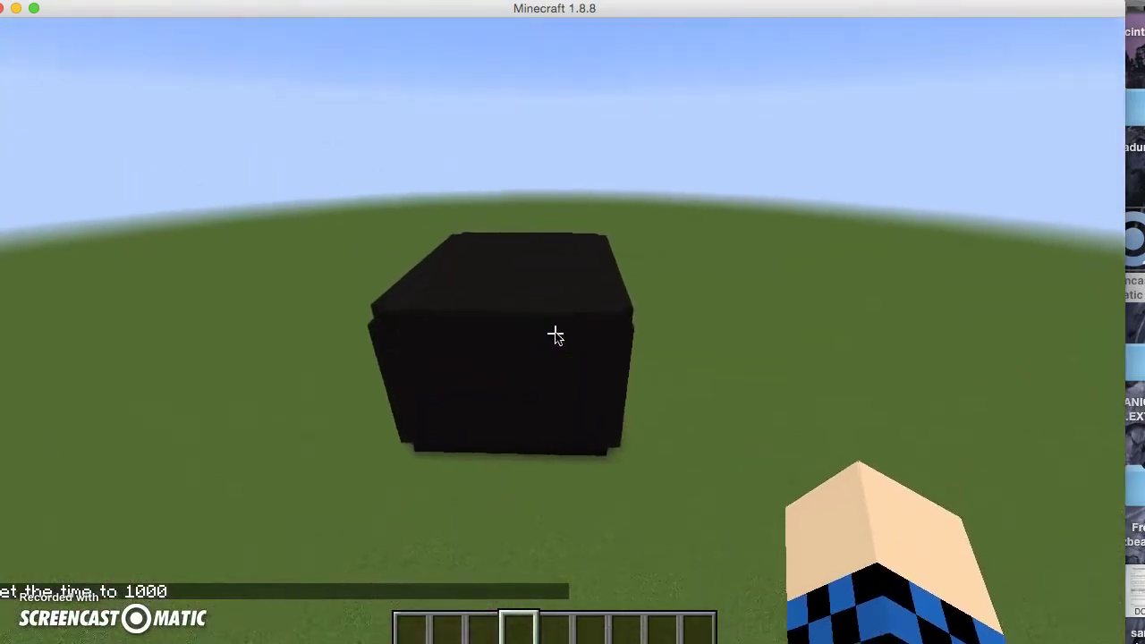
pyautogui.press('w')
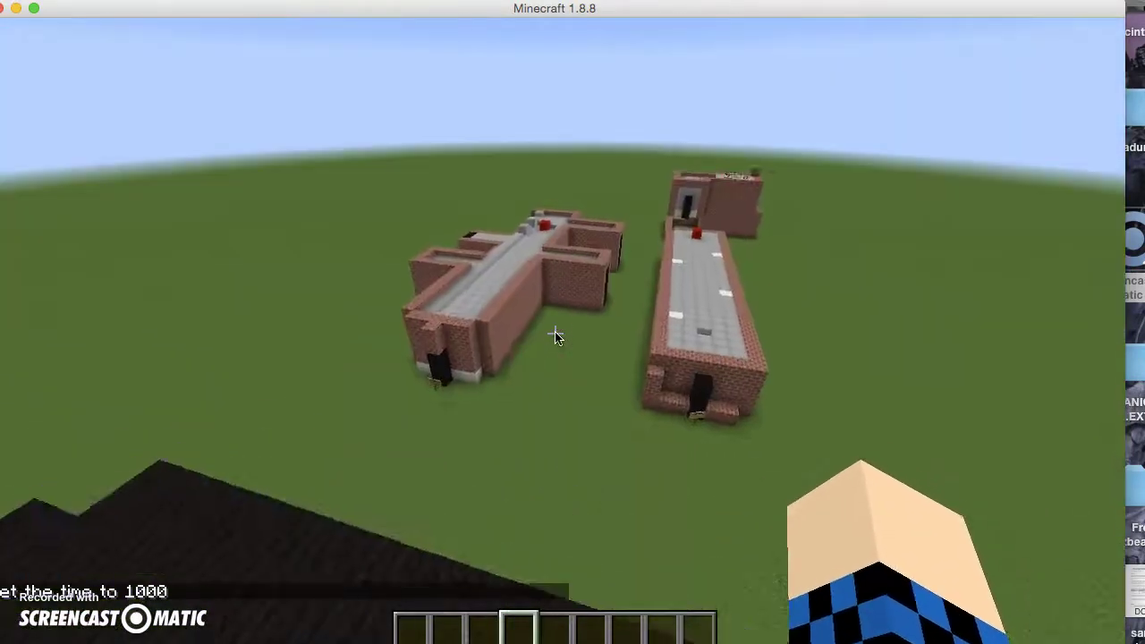
pyautogui.press('w')
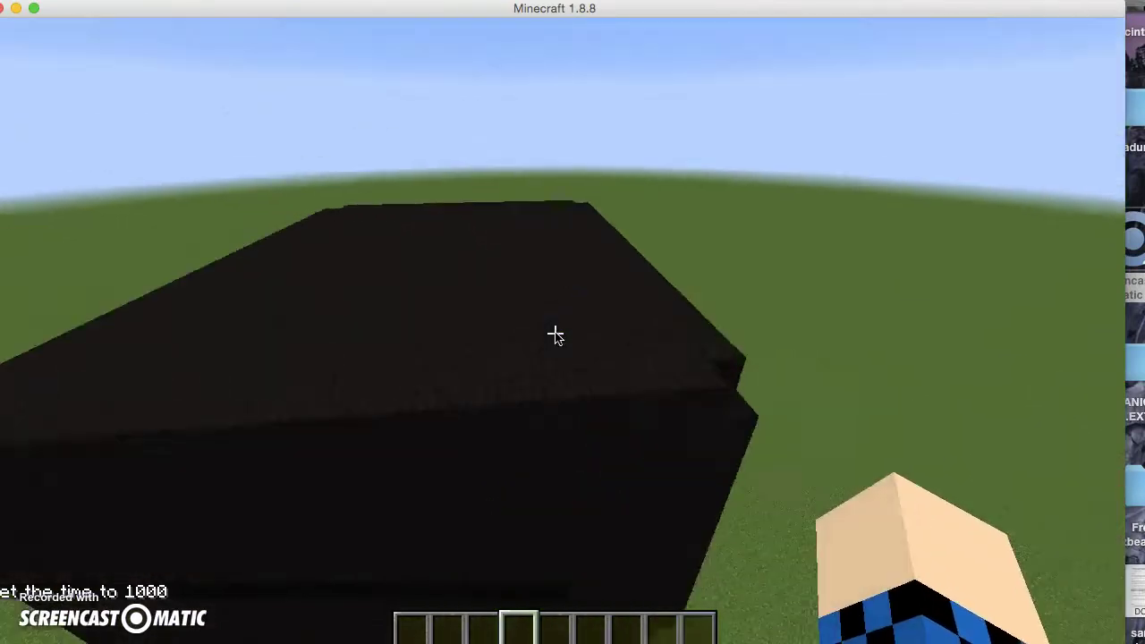
pyautogui.press('w')
pyautogui.press('w')
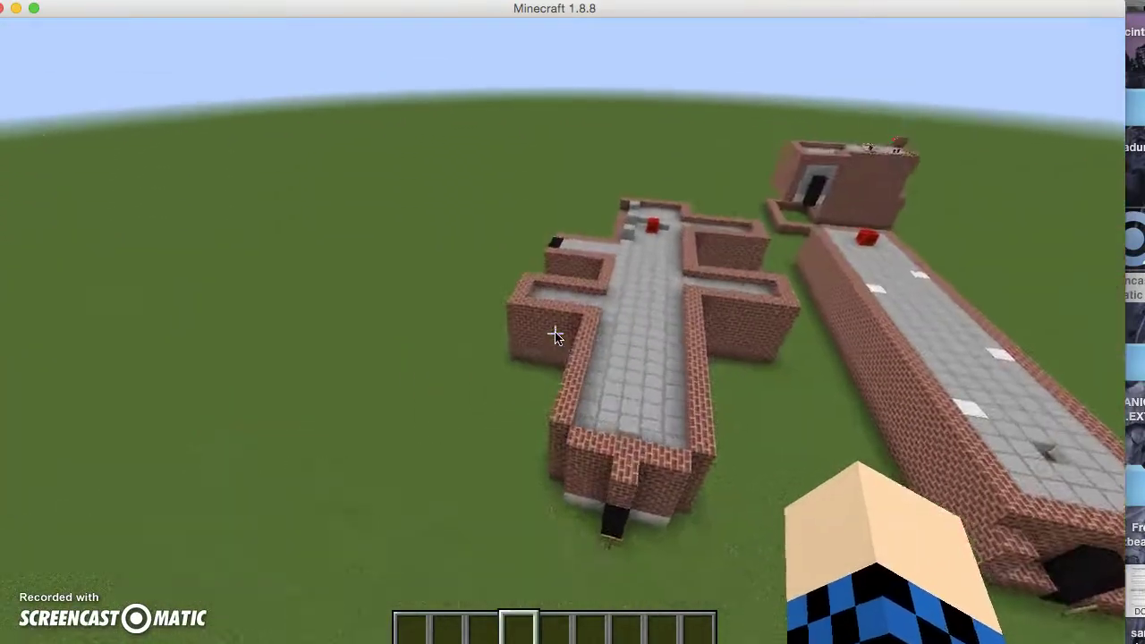
pyautogui.press('w')
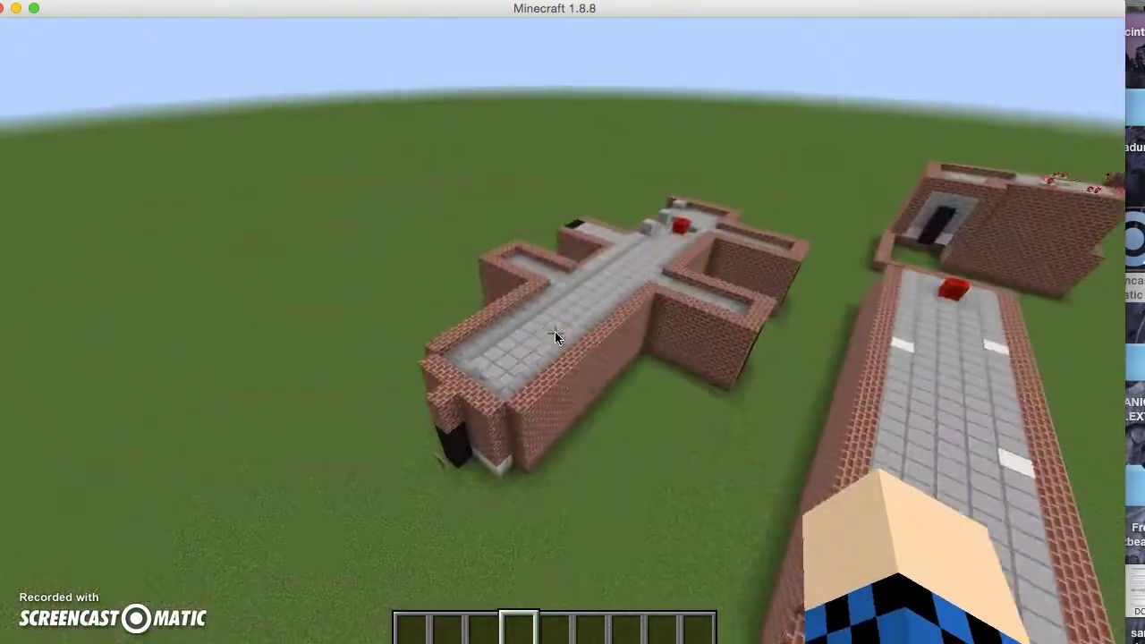
pyautogui.press('w')
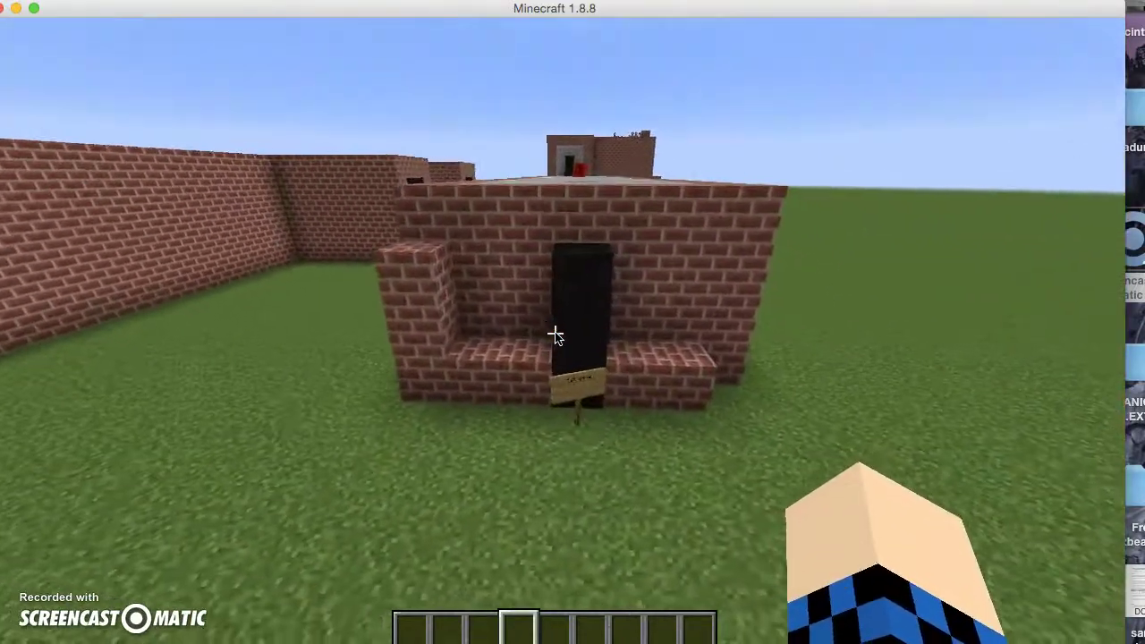
# Go from the 1st Level sign to the 2nd Level entrance, then fly onto the black cube's roof.
pyautogui.press('s')
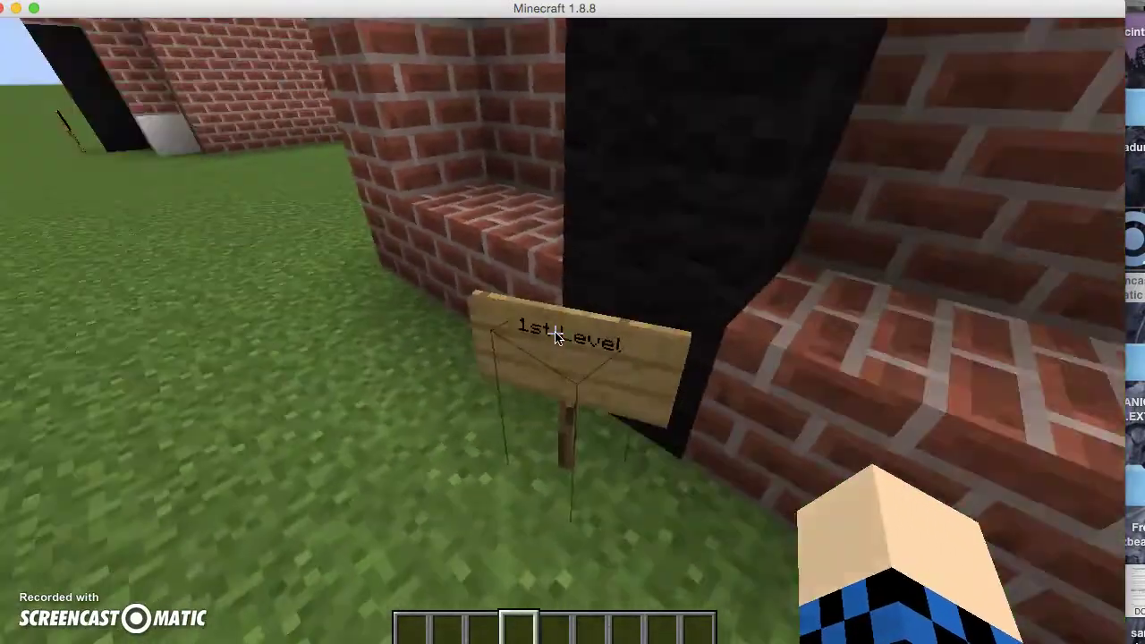
pyautogui.press('w')
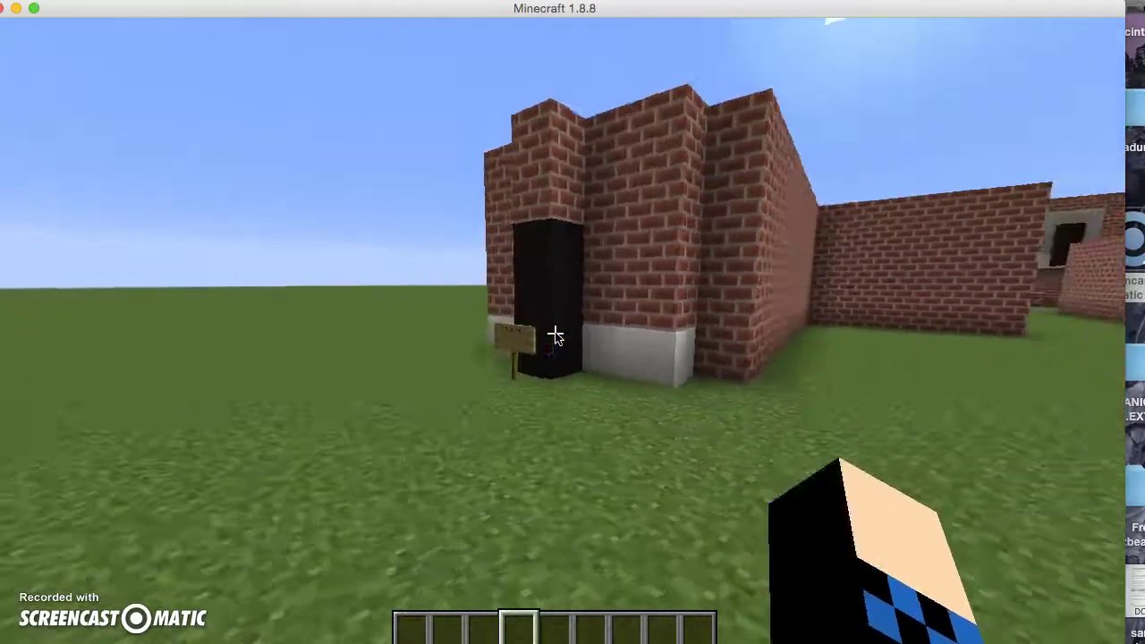
pyautogui.press('space')
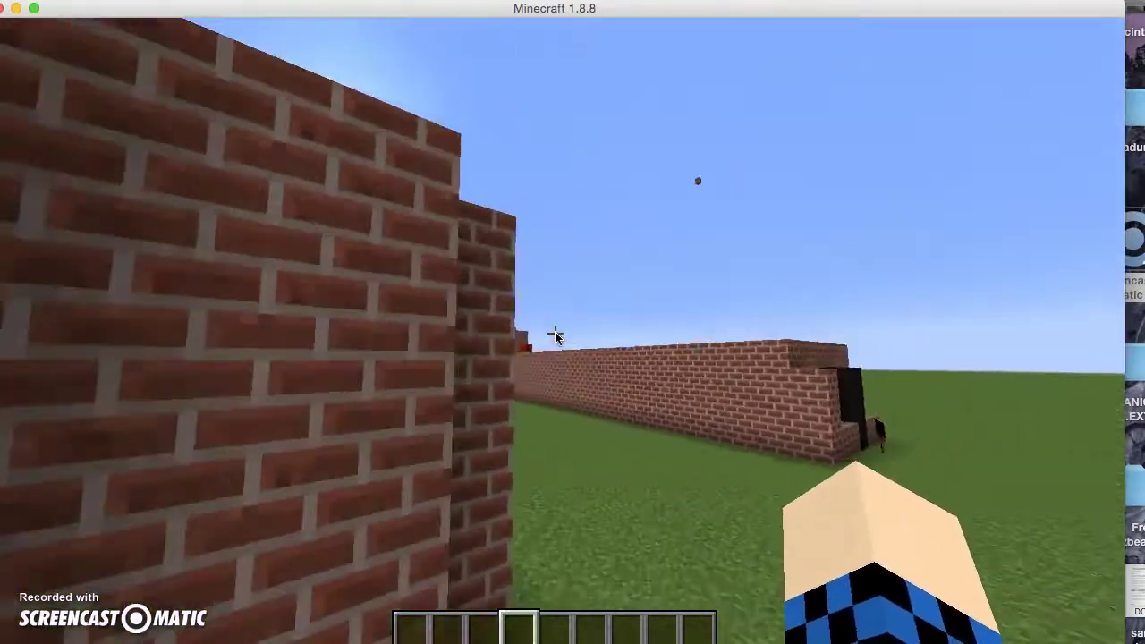
pyautogui.press('w')
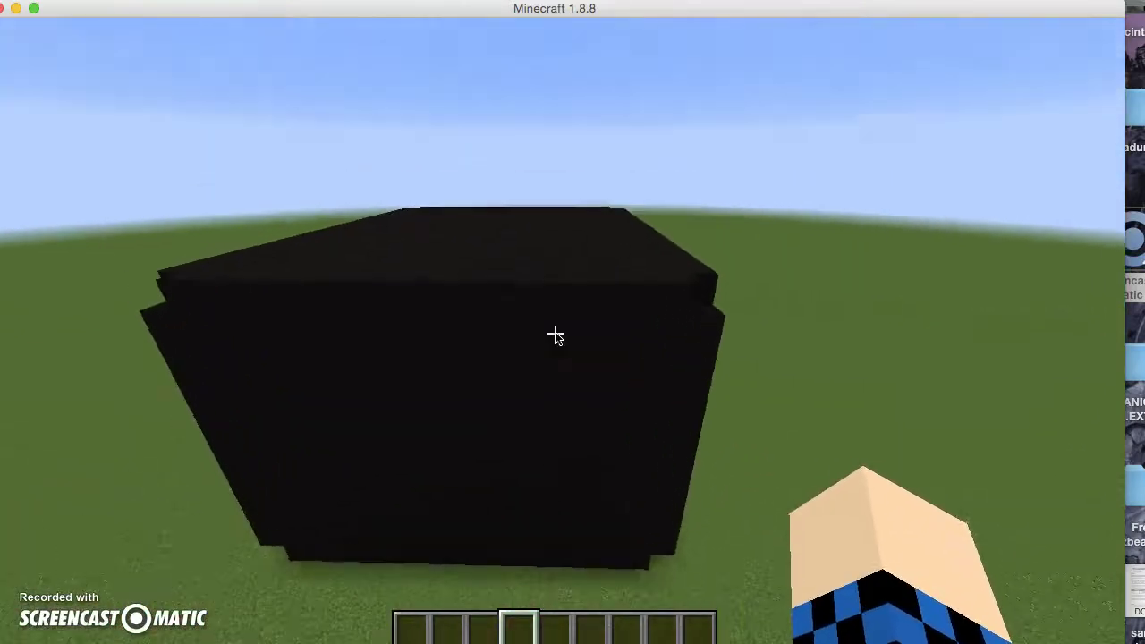
pyautogui.press('w')
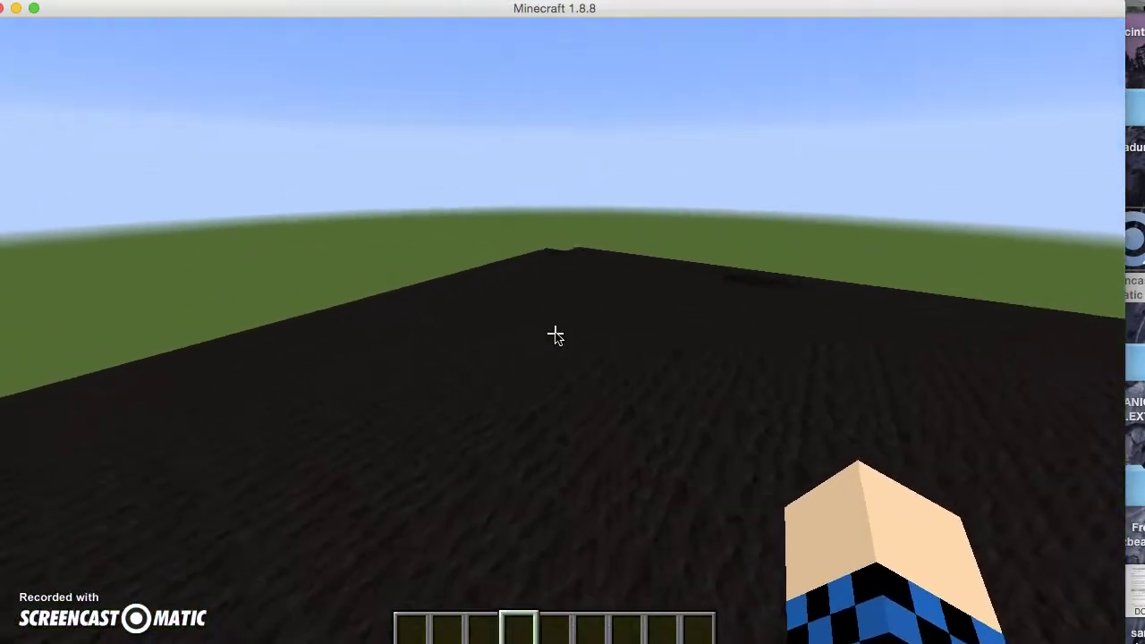
# Drop through the black roof opening into the enclosed grassy level.
pyautogui.press('w')
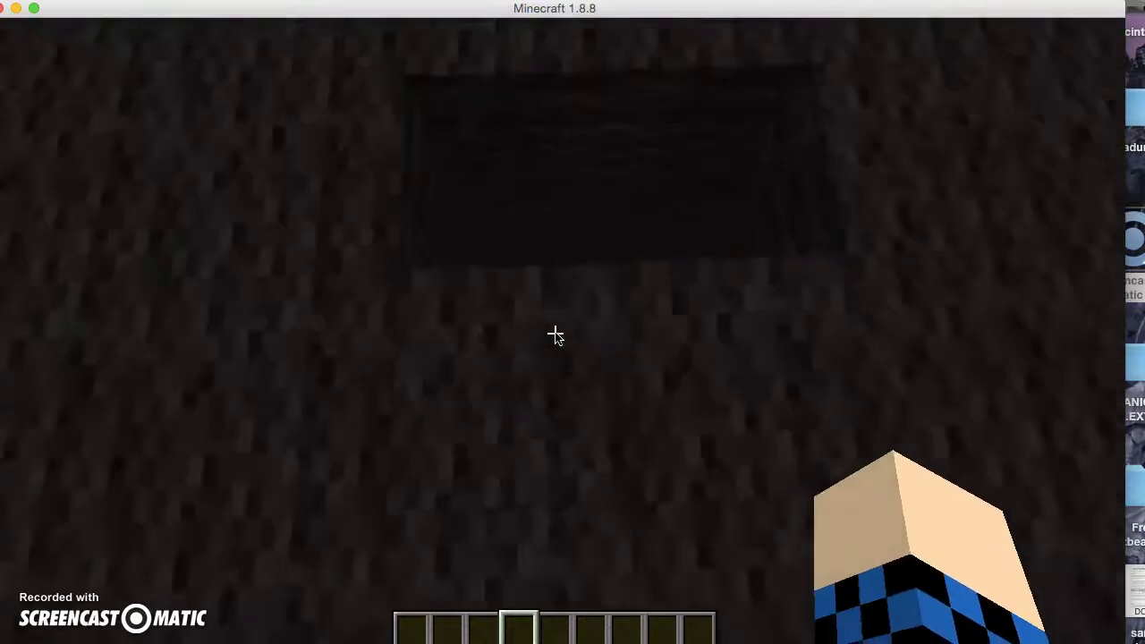
pyautogui.press('1')
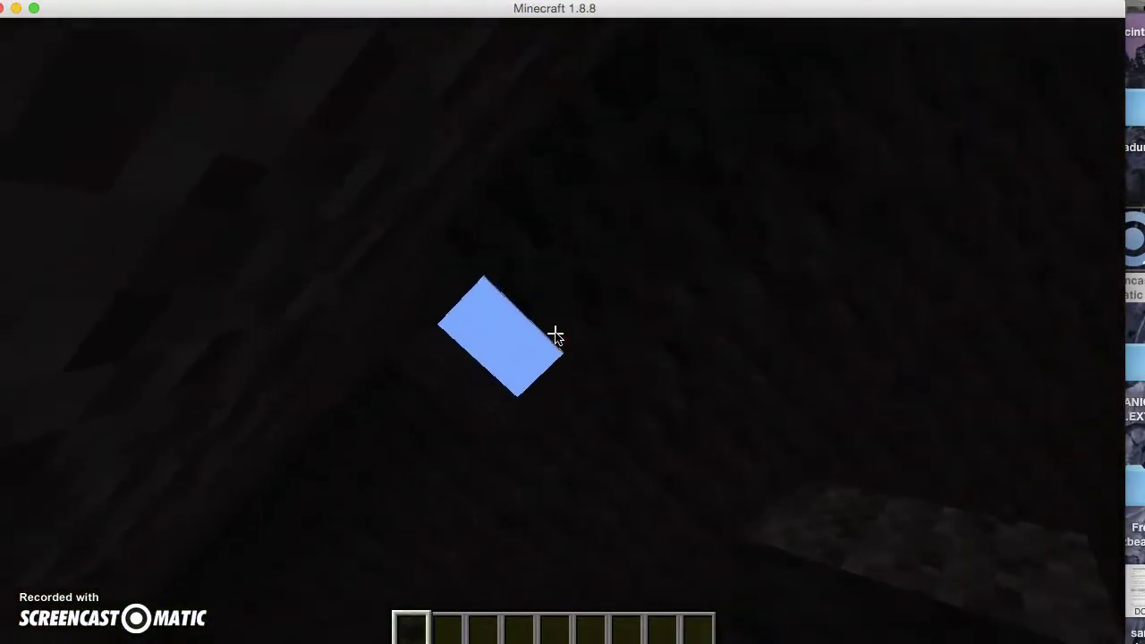
pyautogui.press('w')
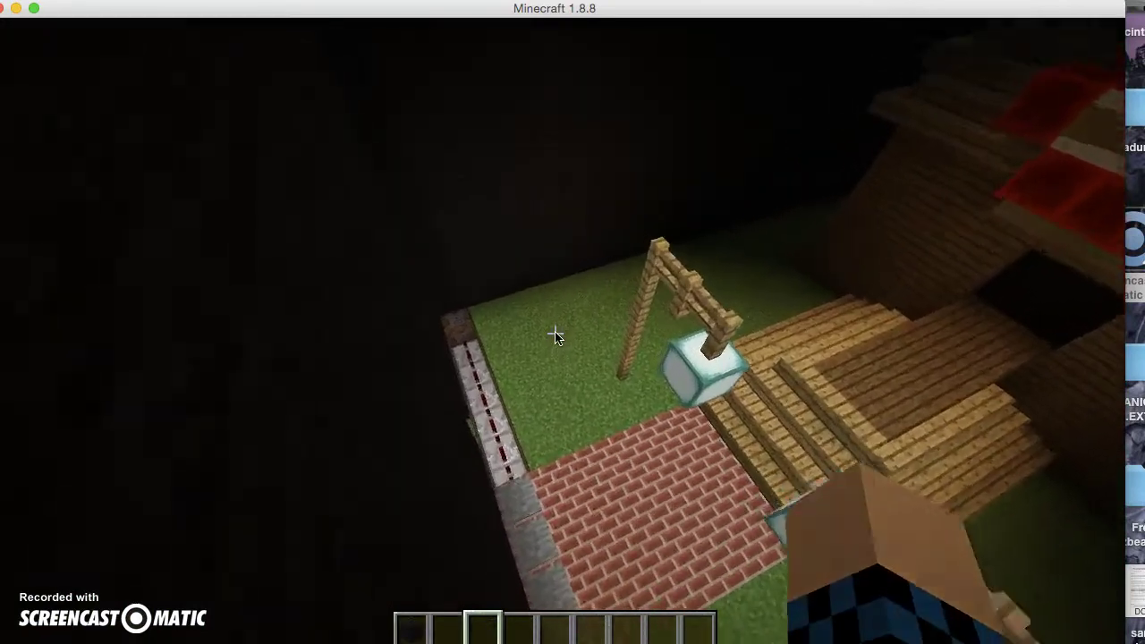
# Fill the dirt hole with grass blocks, then switch back to black wool.
pyautogui.press('2')
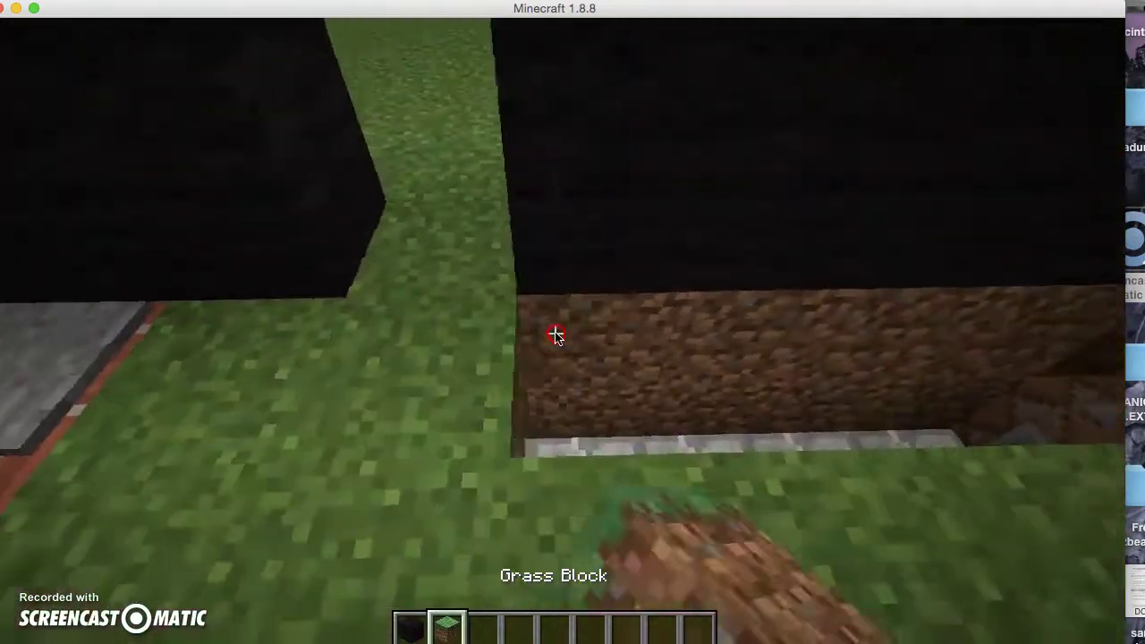
pyautogui.rightClick(556, 335)
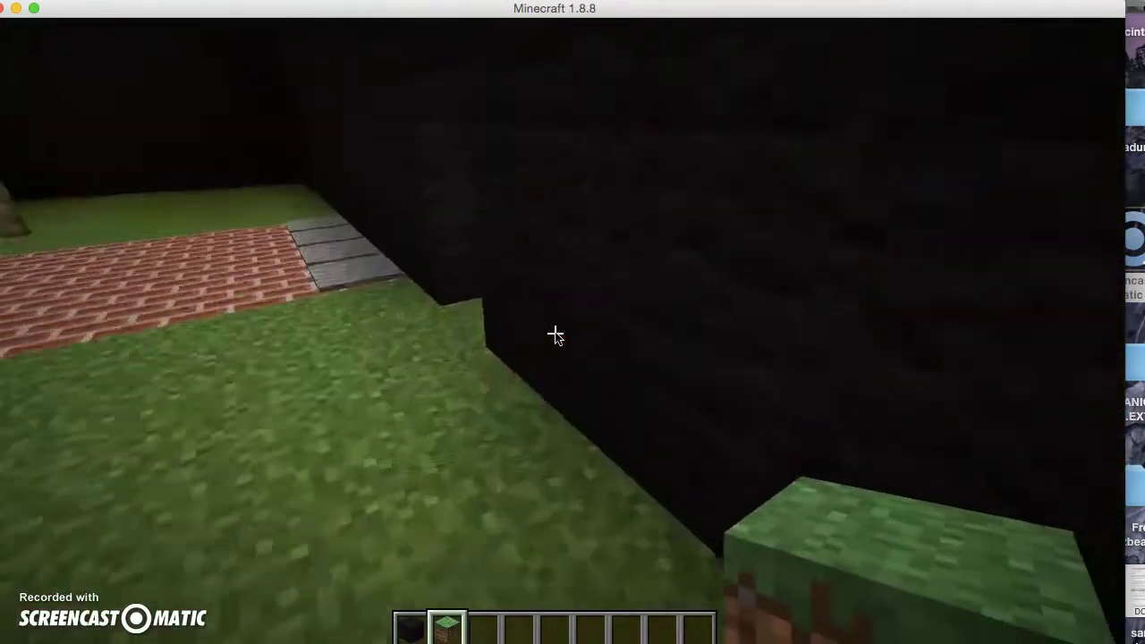
pyautogui.press('1')
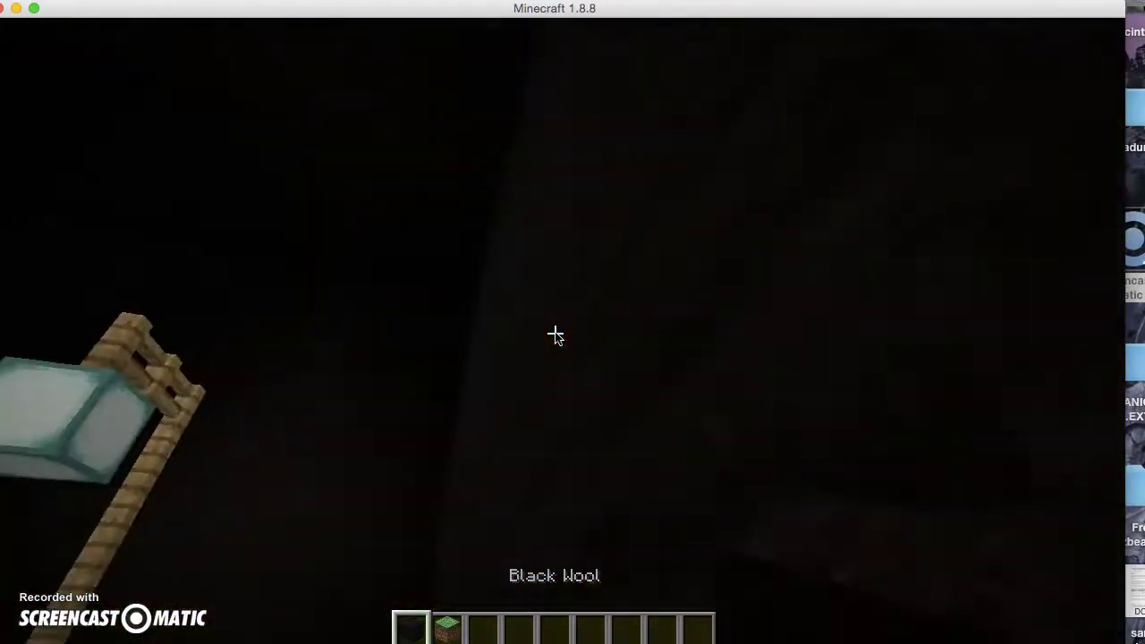
pyautogui.write('/clear')
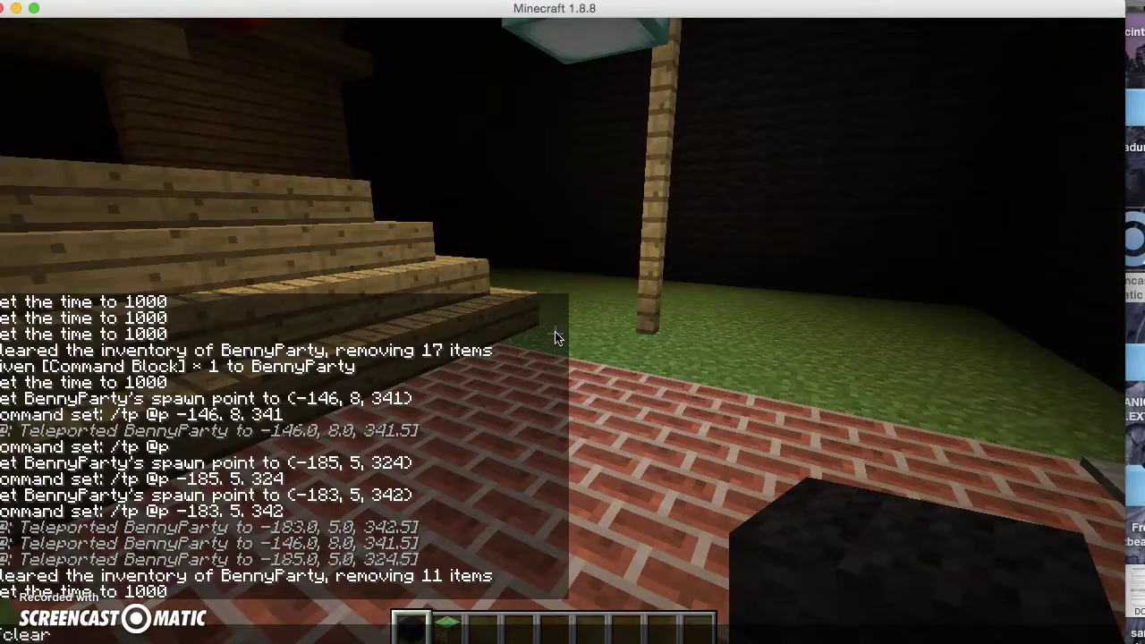
# Run /clear to empty the inventory beside the lamp-lit wooden spawn house.
pyautogui.press('Return')
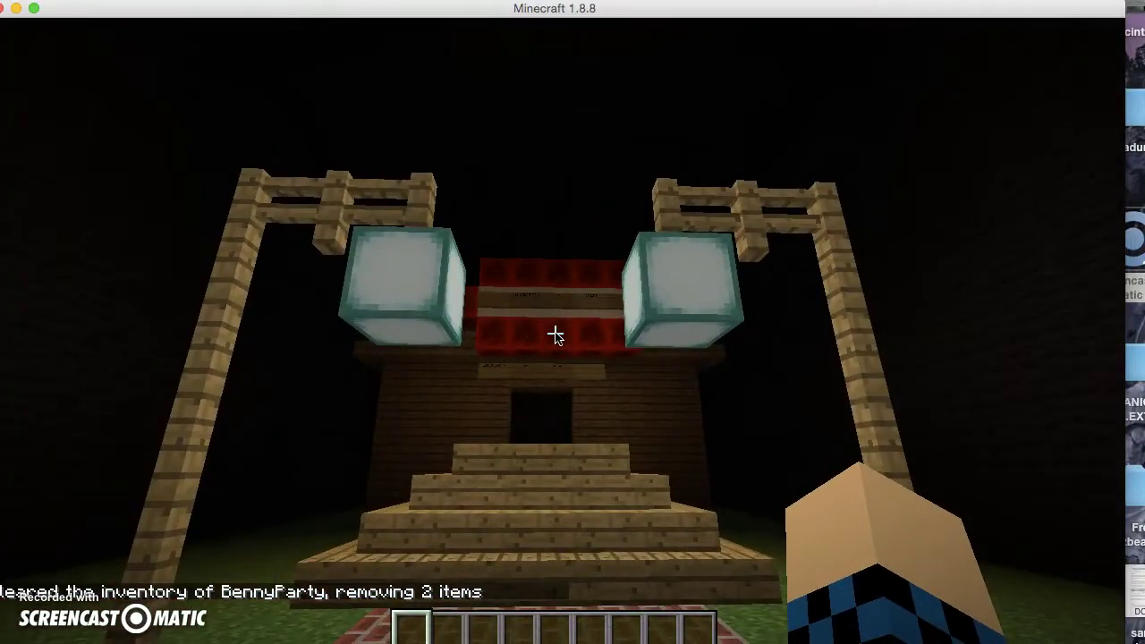
# Teleport into the vine-covered corridor, patch its ceiling with a stone slab, and teleport via pressure plates.
pyautogui.rightClick(555, 334)
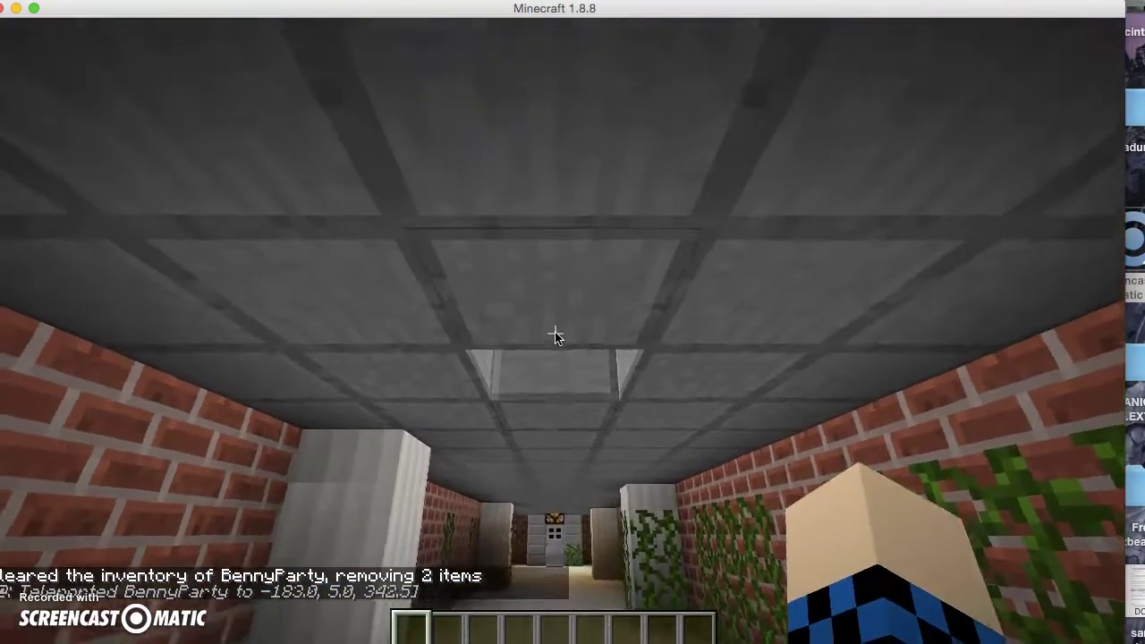
pyautogui.rightClick(555, 335)
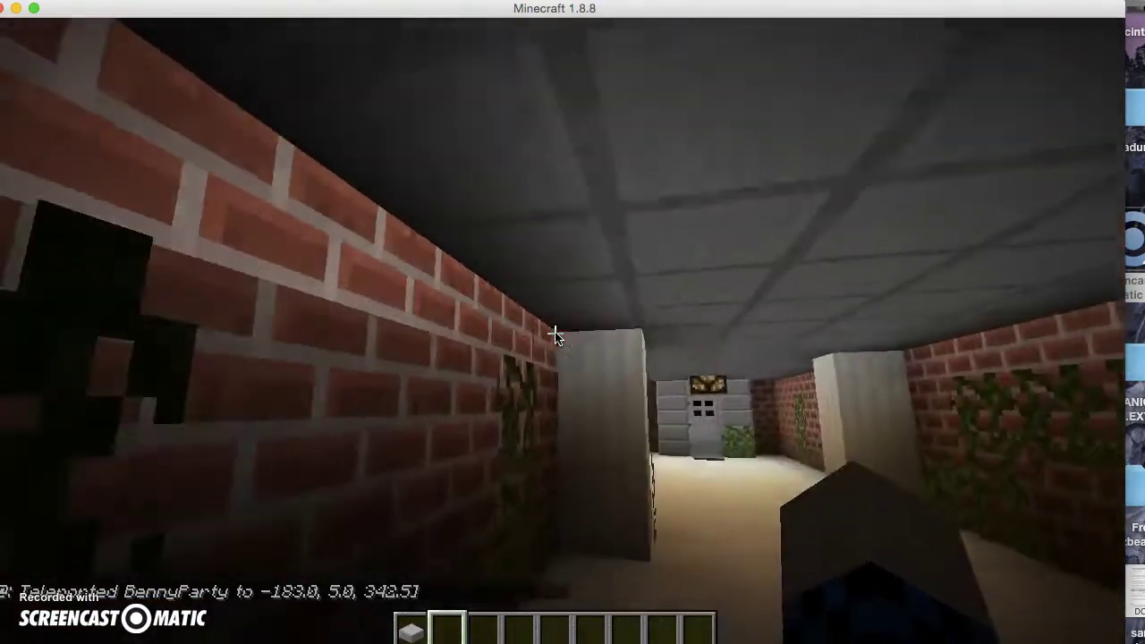
pyautogui.press('w')
pyautogui.press('w')
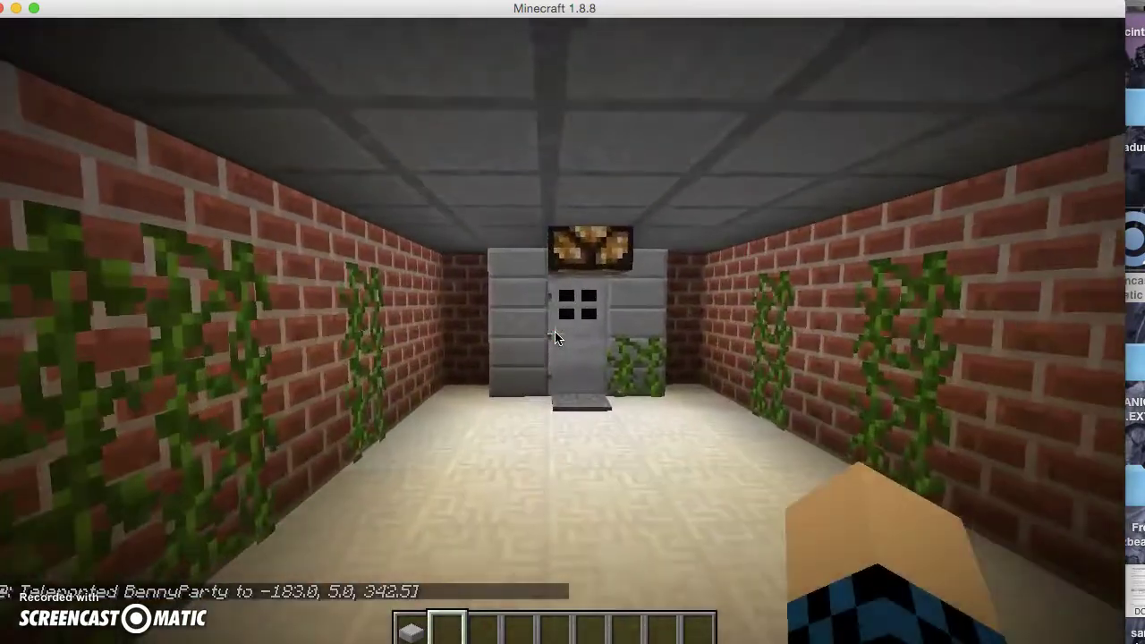
pyautogui.press('w')
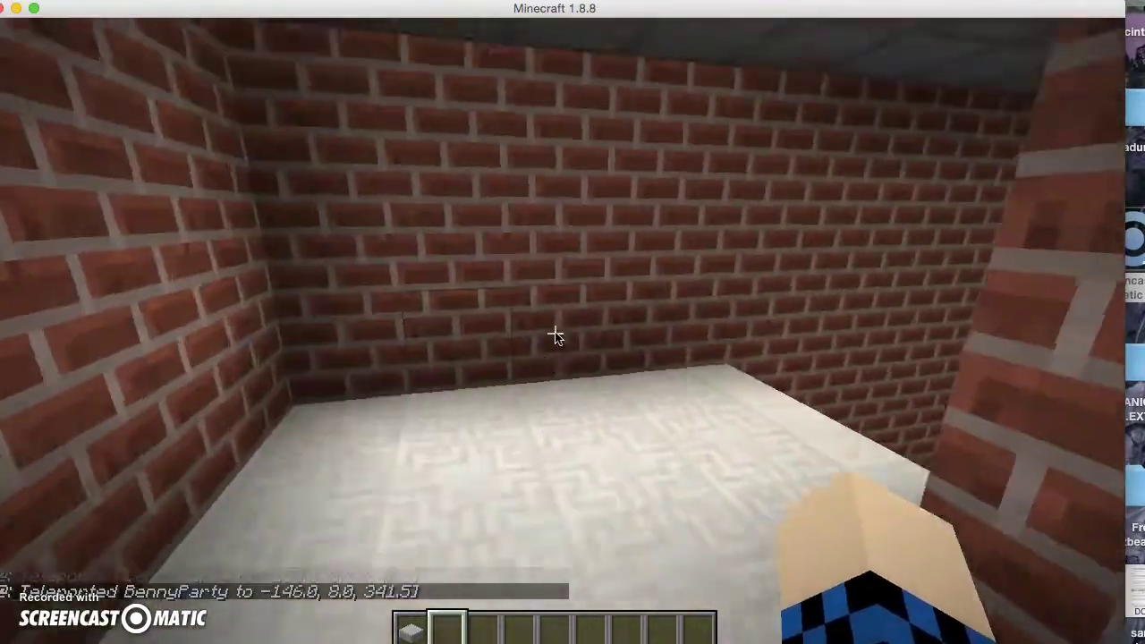
pyautogui.press('w')
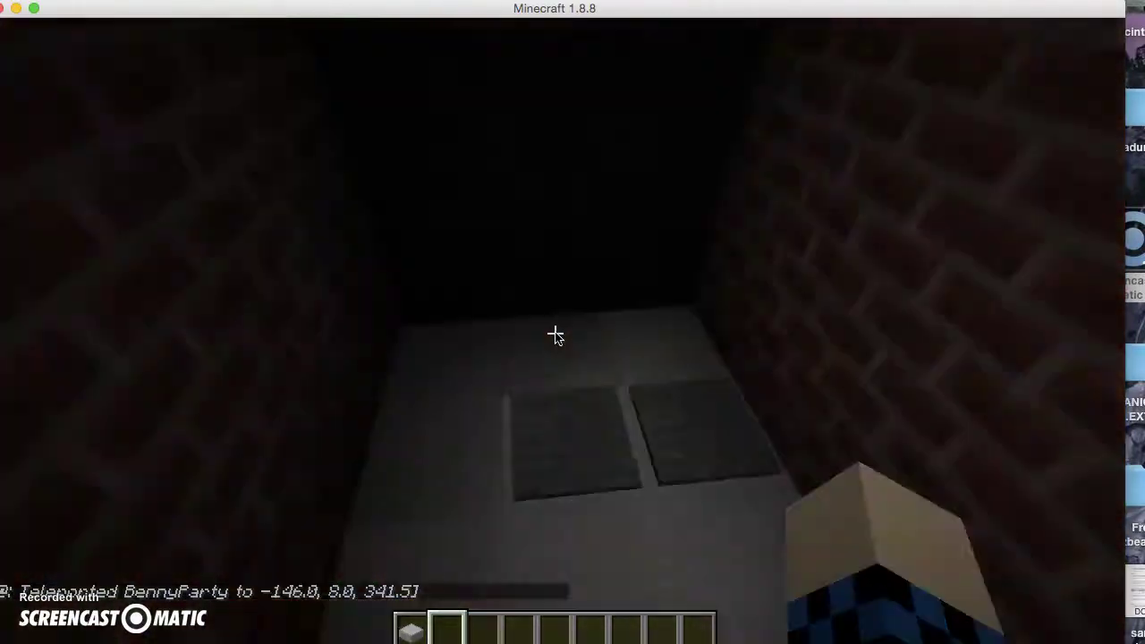
pyautogui.press('w')
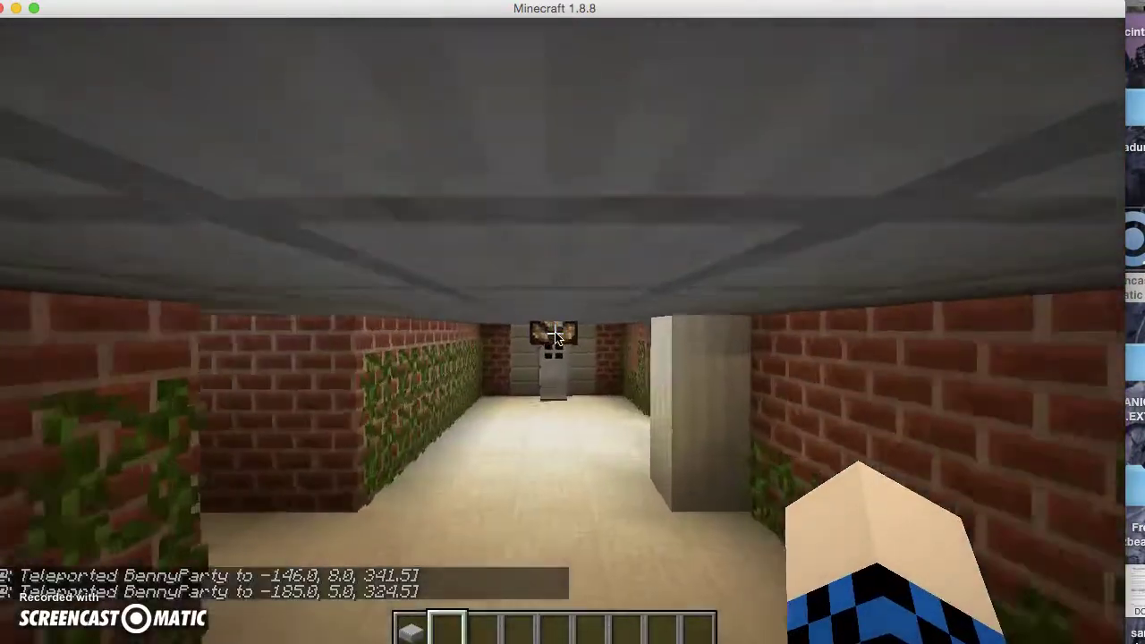
# Walk through the iron door and inspect the pressure plate, stone-slab wall and ceiling corner.
pyautogui.press('w')
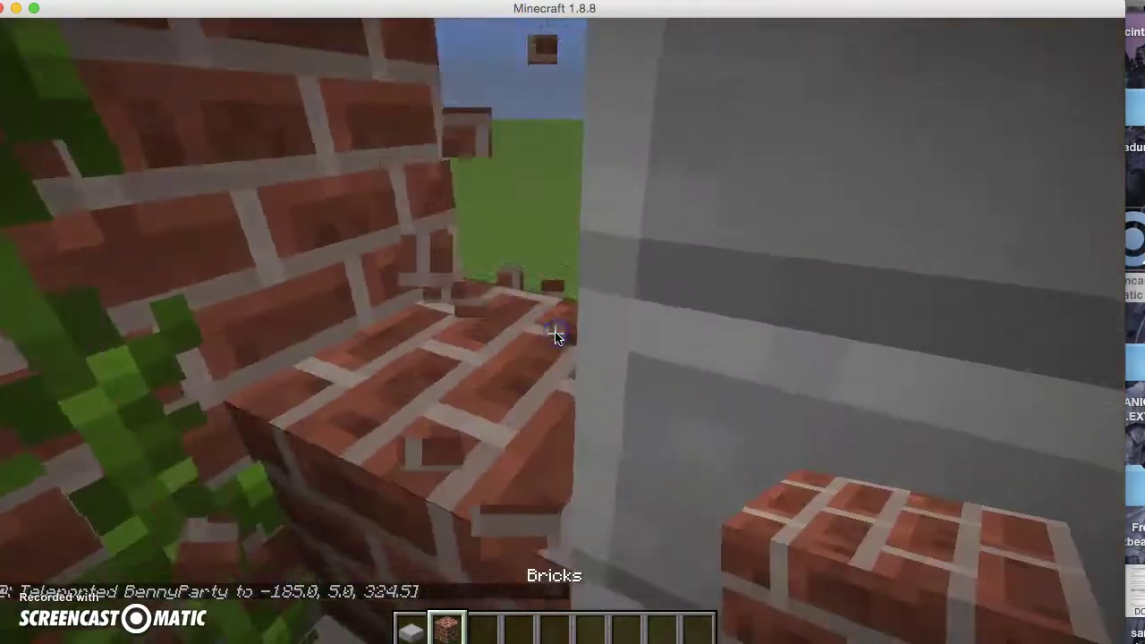
pyautogui.press('w')
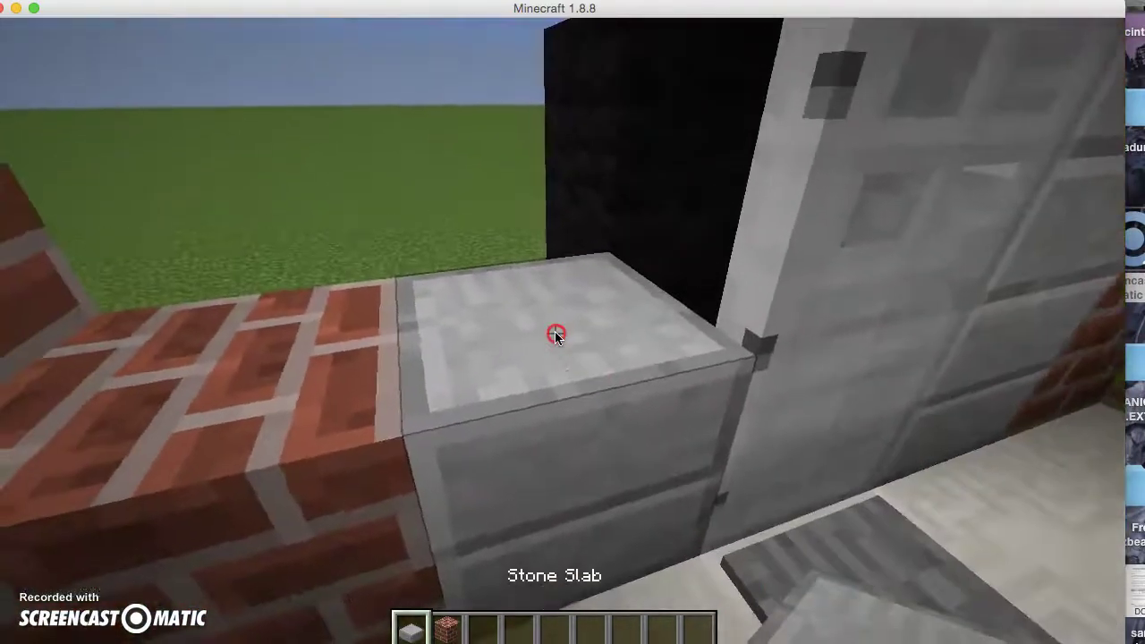
pyautogui.press('w')
pyautogui.press('w')
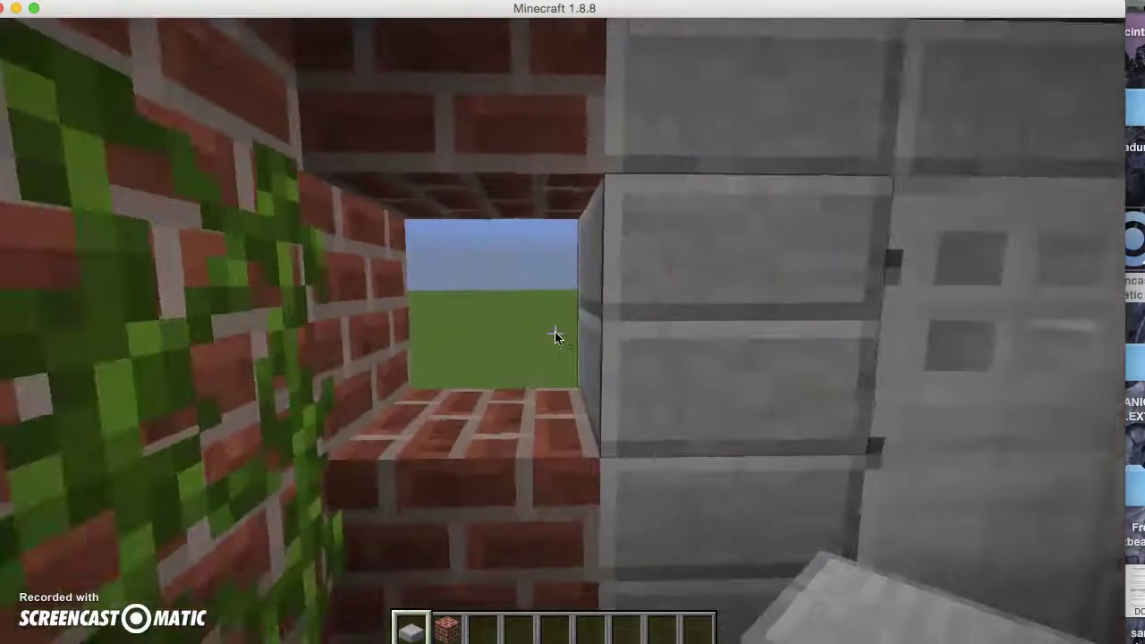
pyautogui.press('w')
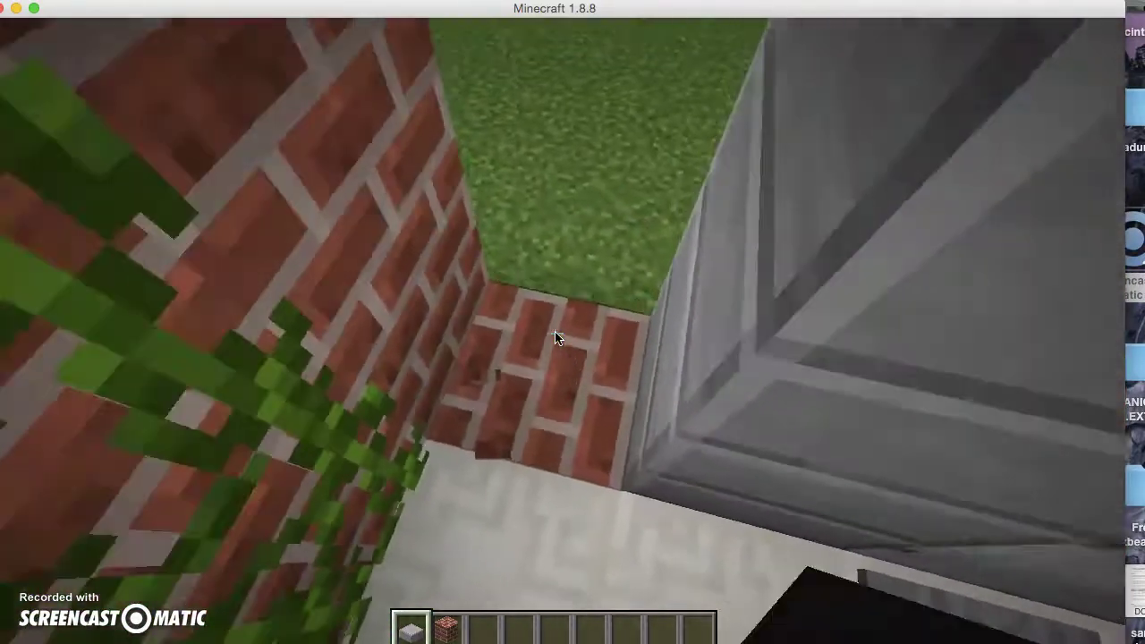
# Select bricks in the hotbar and fly up for an aerial overview of the build.
pyautogui.press('w')
pyautogui.press('2')
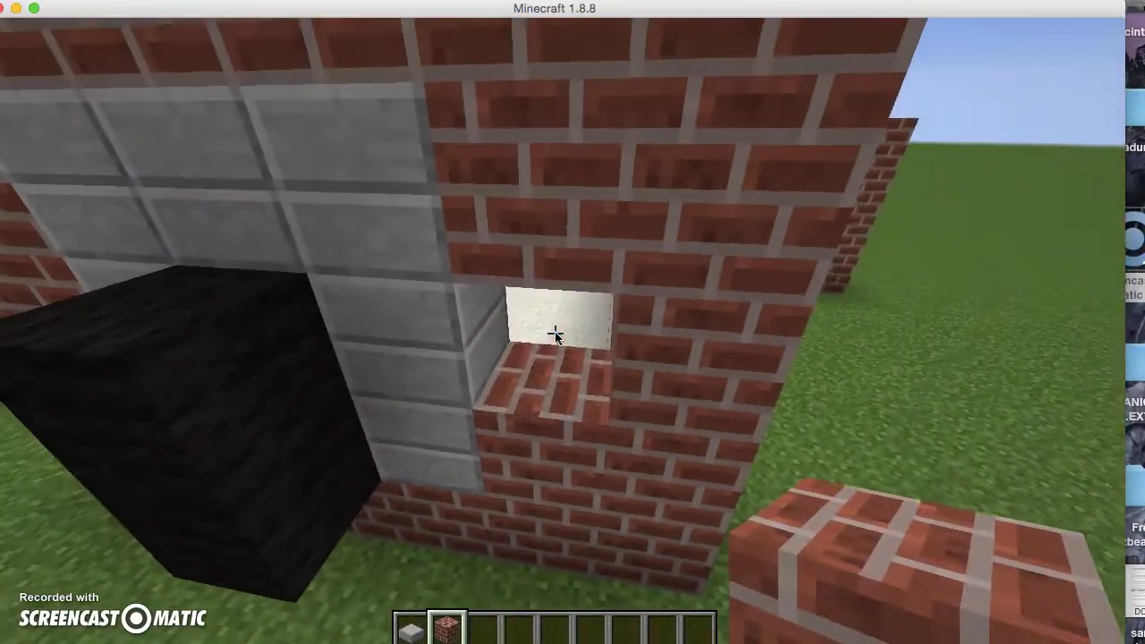
pyautogui.press('w')
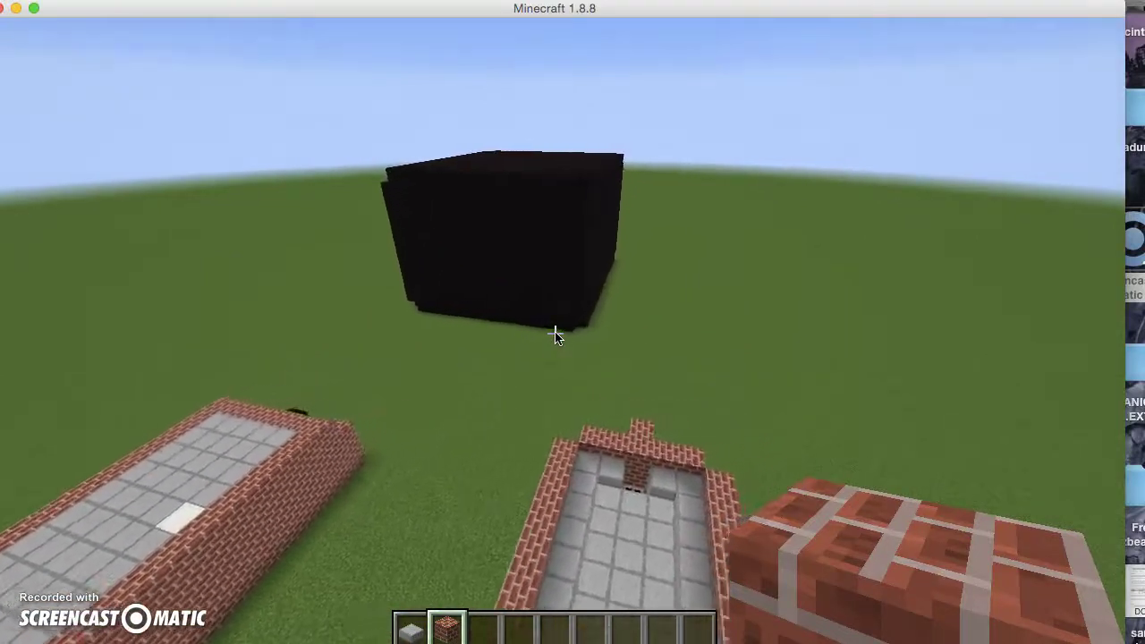
# Hold stone slabs, descend to look along the walkway between brick walls, and pause the game.
pyautogui.press('1')
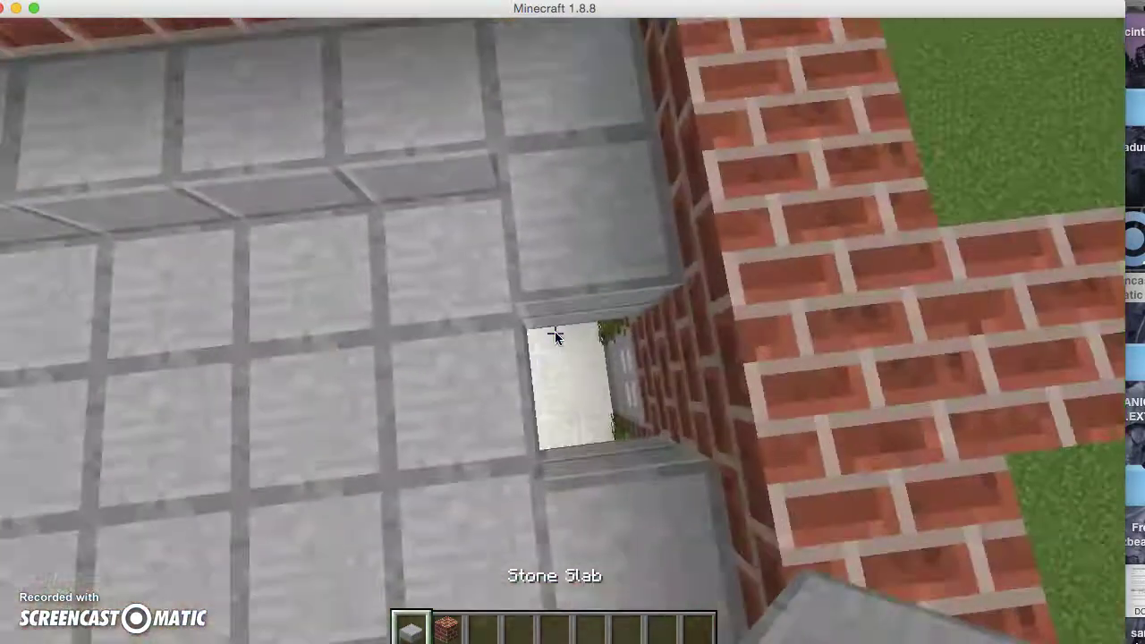
pyautogui.press('w')
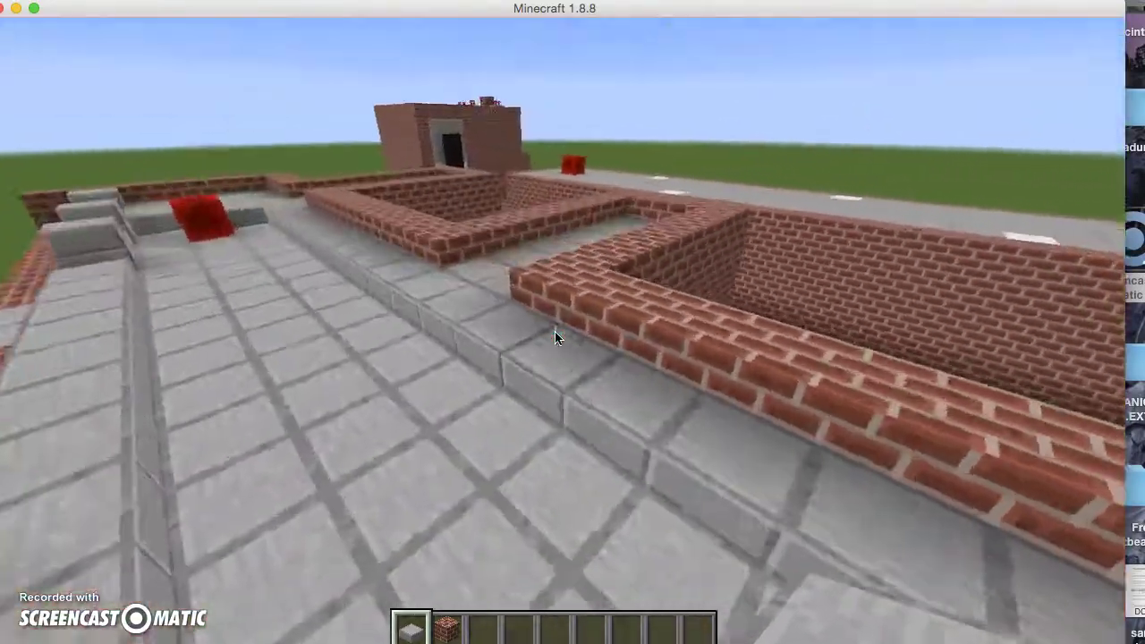
pyautogui.press('Escape')
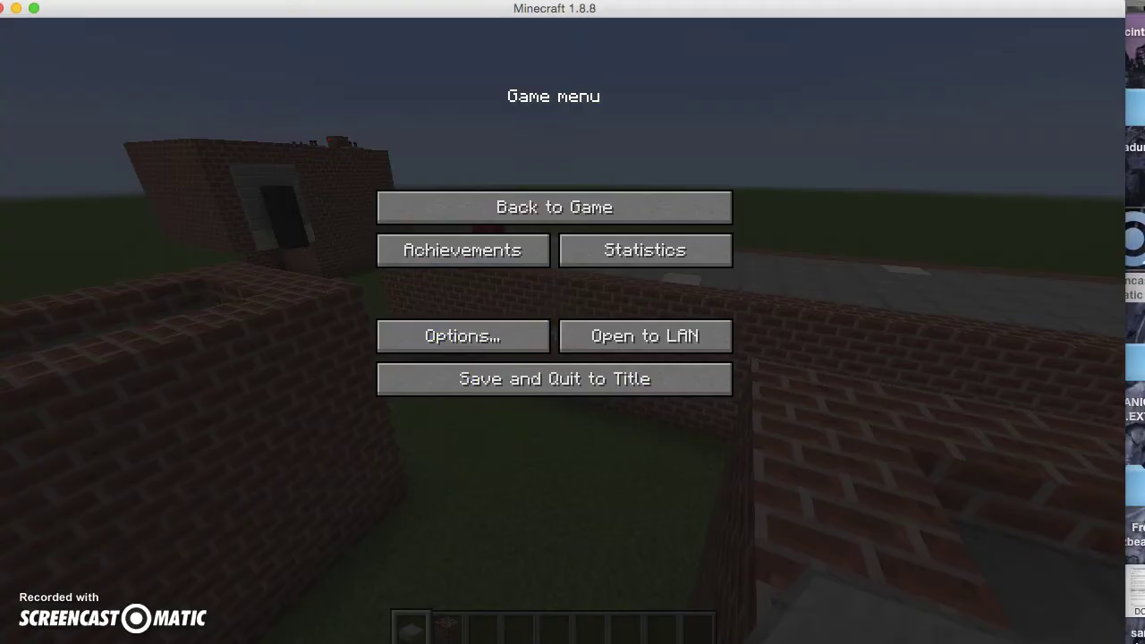